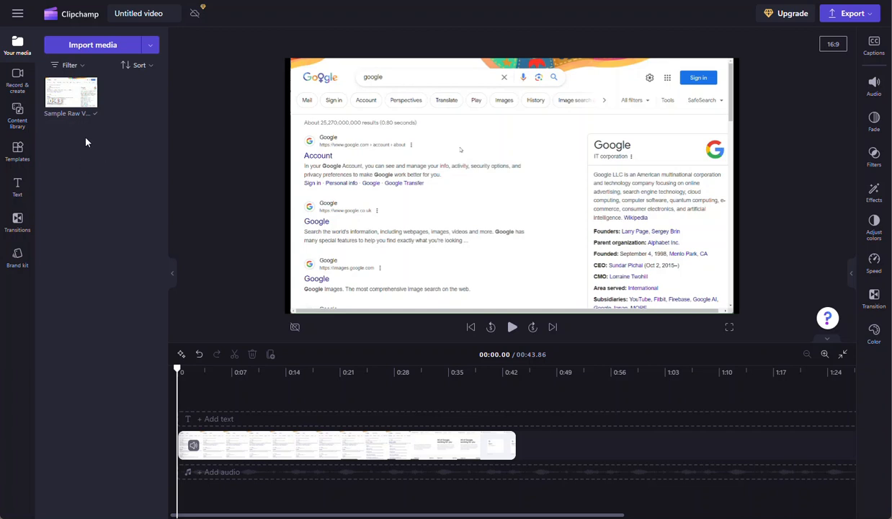
# - Try placing a second copy of the sample raw video after the existing clip on the timeline
pyautogui.moveTo(70, 92); pyautogui.dragTo(538, 444)
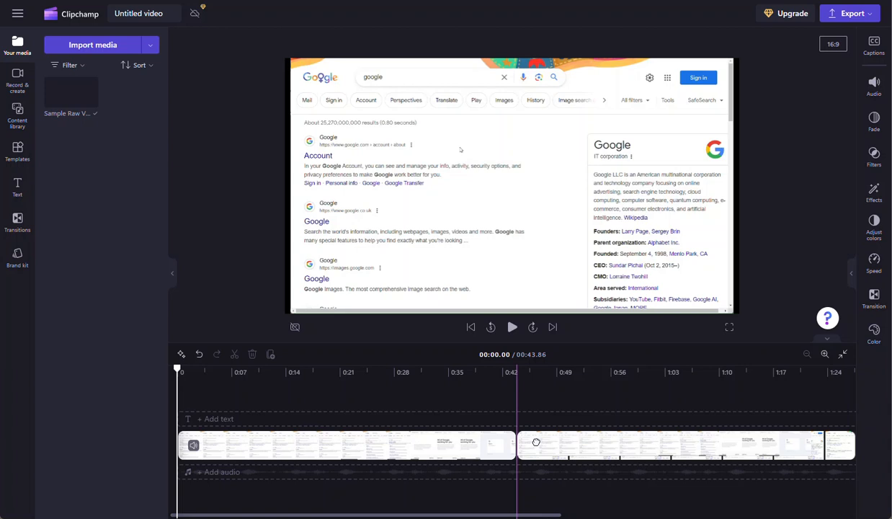
pyautogui.moveTo(533, 440); pyautogui.dragTo(72, 148)
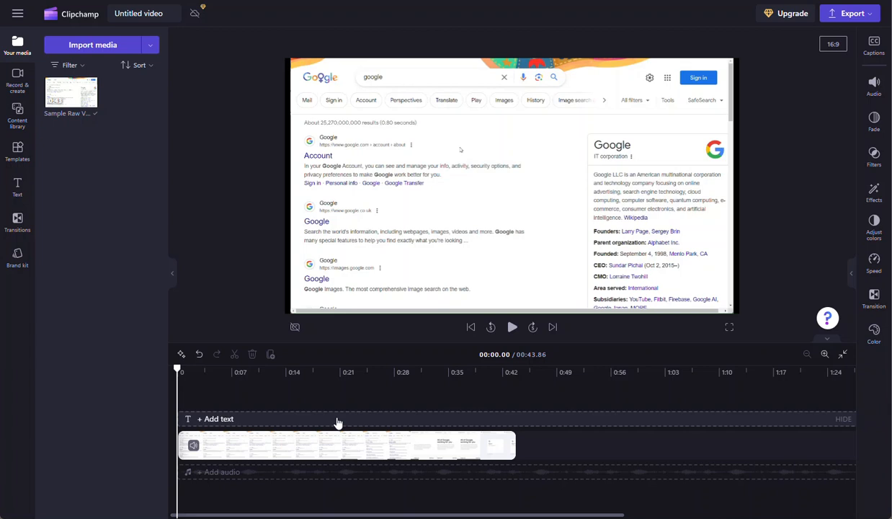
# - Preview the sample raw video and split its timeline clip at 00:23.45
pyautogui.click(510, 328)
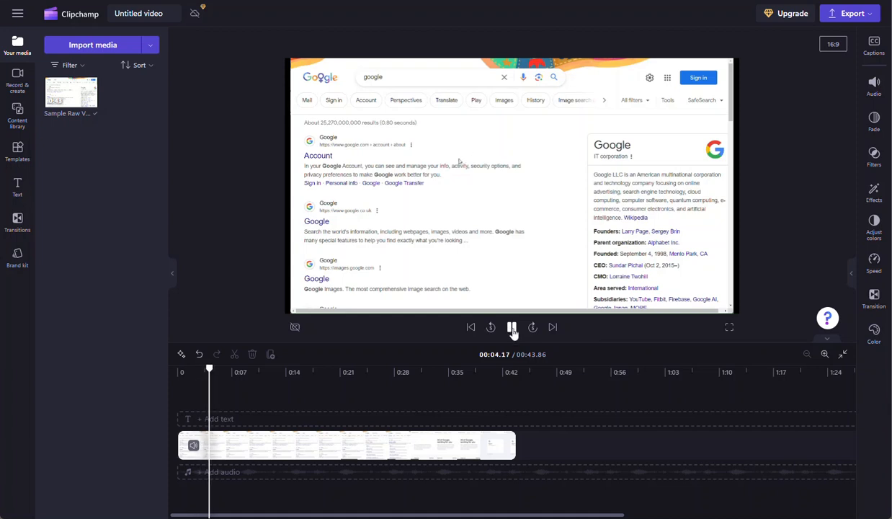
pyautogui.click(511, 328)
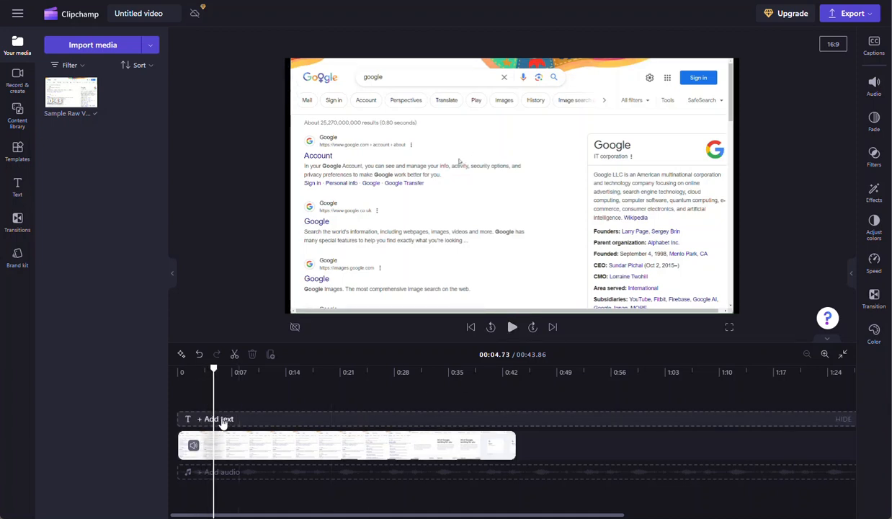
pyautogui.click(352, 423)
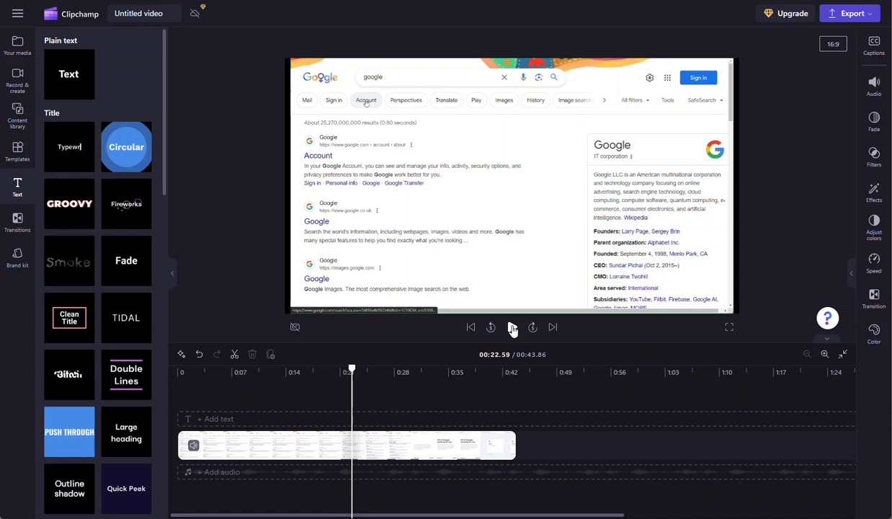
pyautogui.click(511, 327)
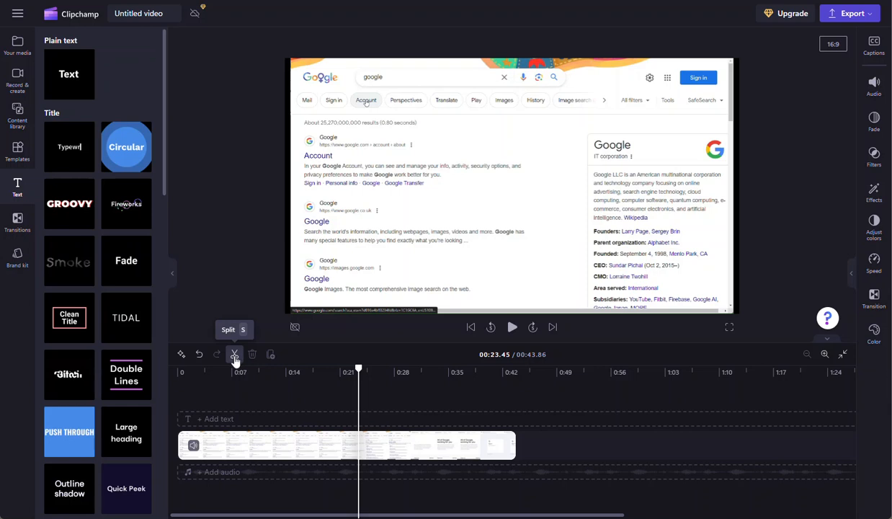
pyautogui.click(234, 357)
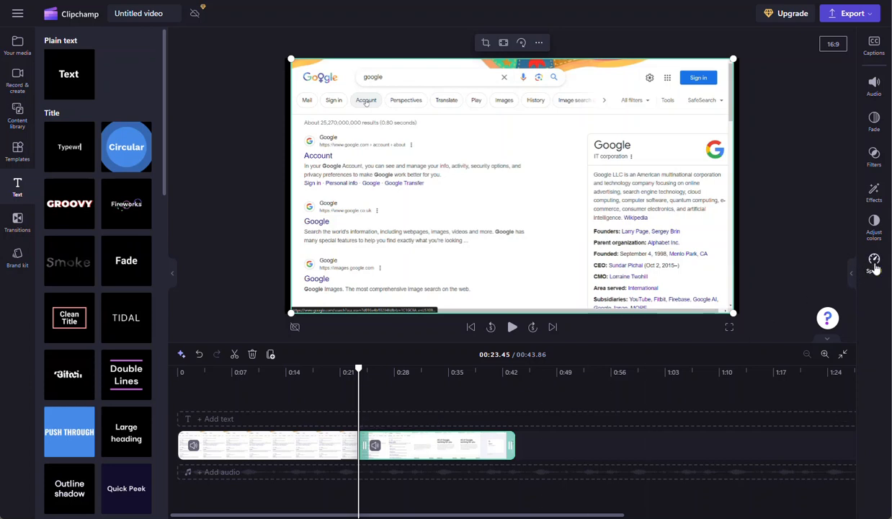
# - Delete the first part of the split clip and move the remaining part to the start of the timeline
pyautogui.click(279, 450)
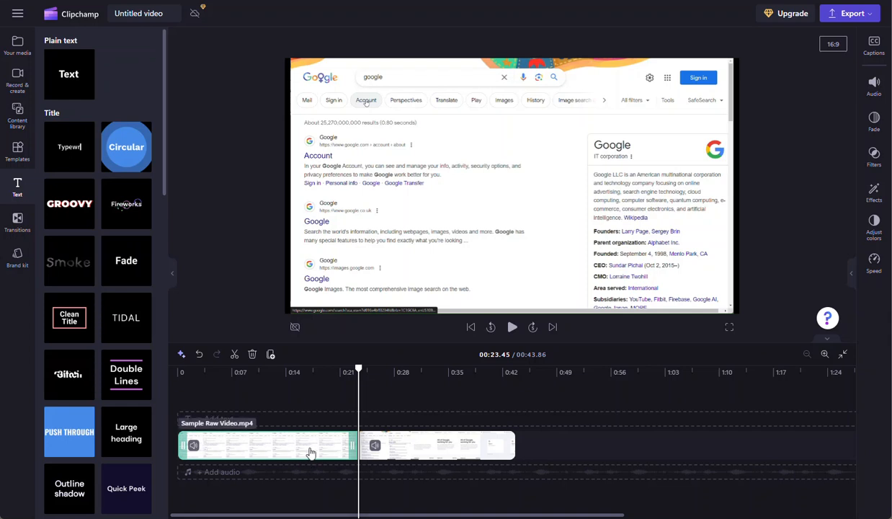
pyautogui.click(252, 355)
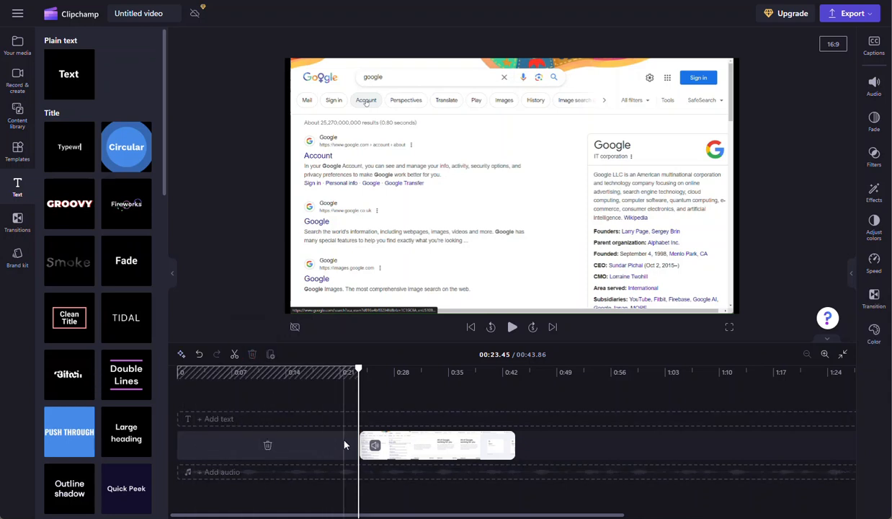
pyautogui.click(411, 443)
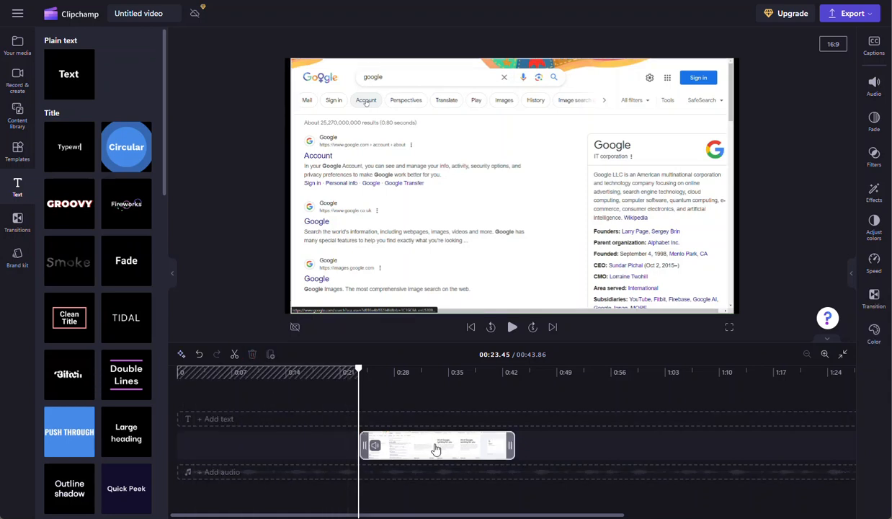
pyautogui.moveTo(435, 449); pyautogui.dragTo(249, 448)
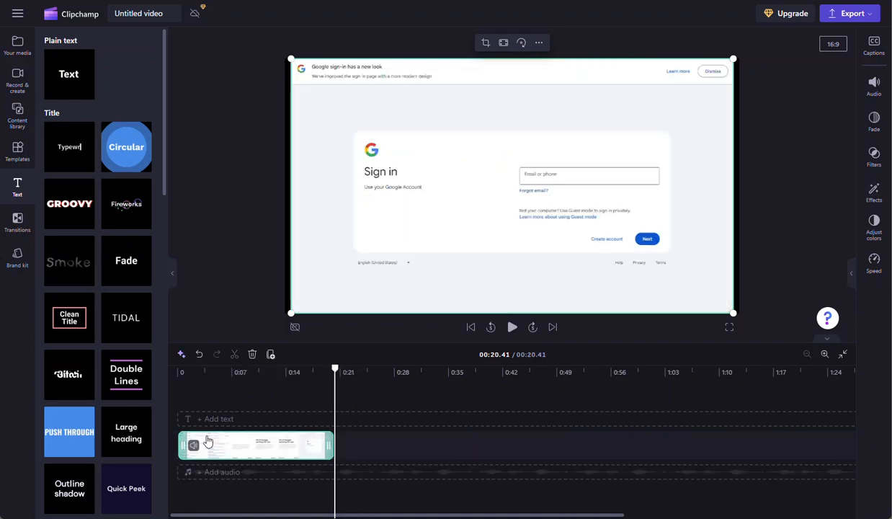
# - Play the first few seconds of the trimmed video from its beginning
pyautogui.click(471, 326)
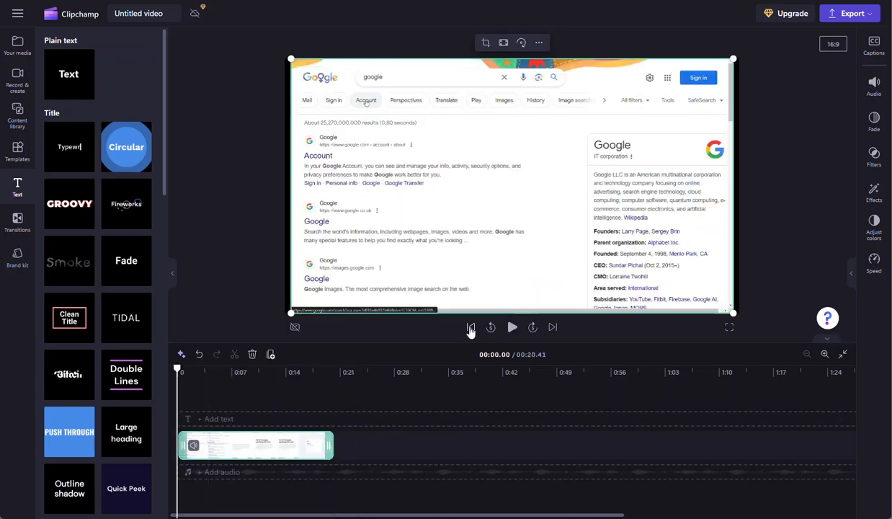
pyautogui.click(512, 328)
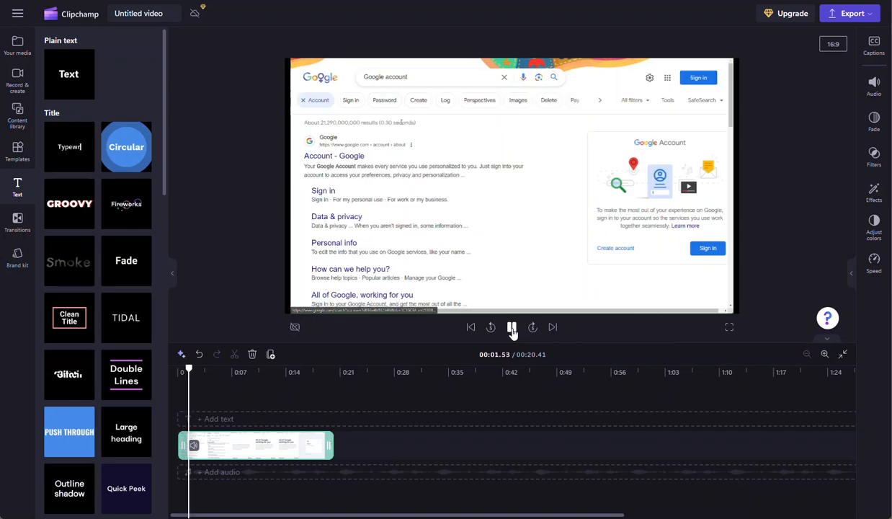
pyautogui.click(512, 327)
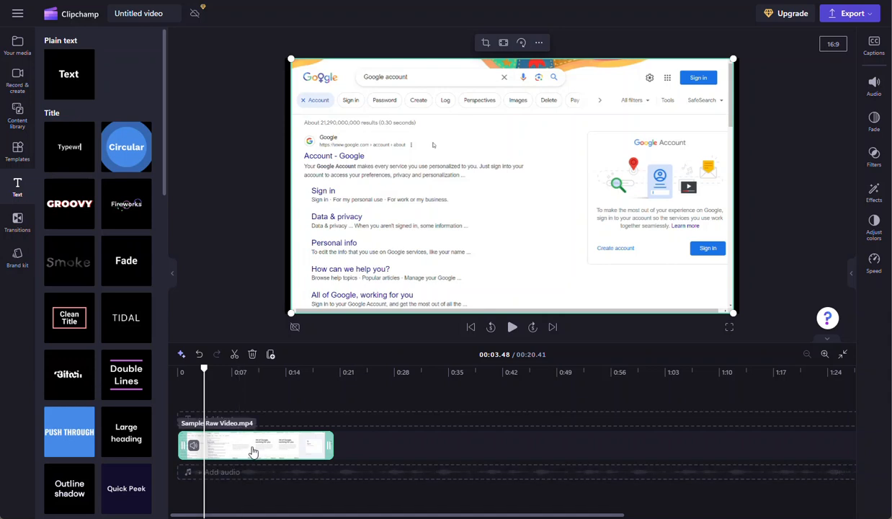
# - Add a Clean Title text to the timeline above the clip, starting at 00:11.58
pyautogui.click(265, 419)
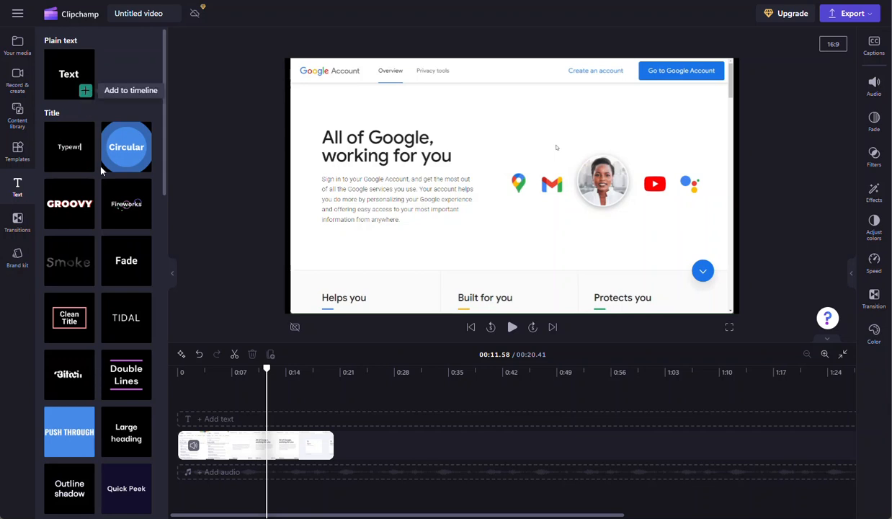
pyautogui.click(85, 334)
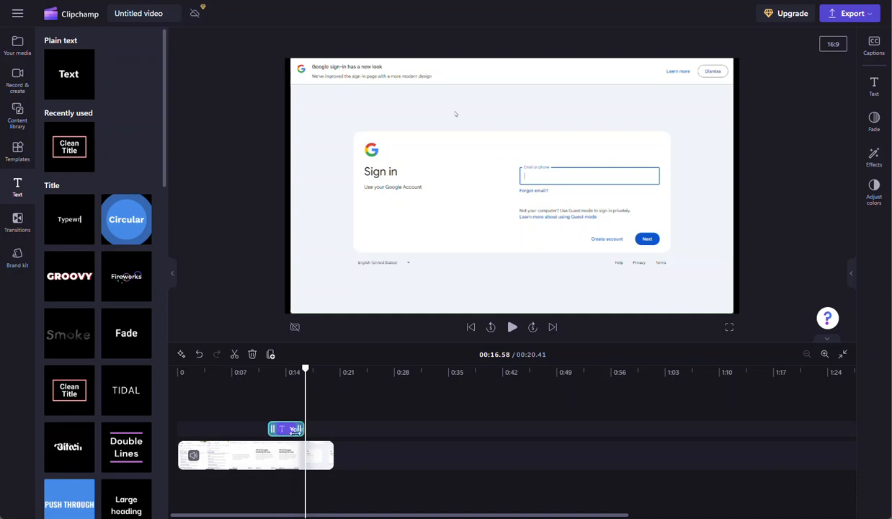
pyautogui.moveTo(278, 428)
pyautogui.mouseDown()
pyautogui.moveTo(260, 430)
pyautogui.moveTo(288, 431)
pyautogui.mouseUp()
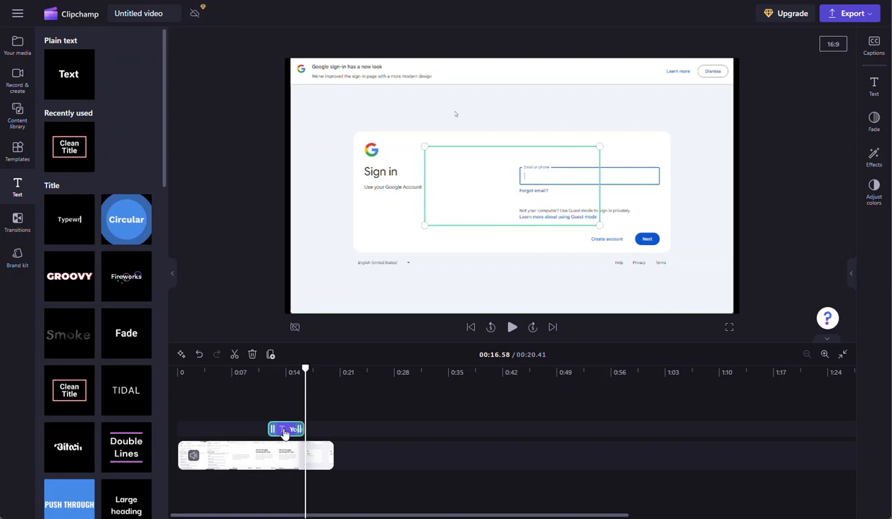
# - Set the title's primary color to the default red, FE0101
pyautogui.click(476, 191)
pyautogui.click(873, 85)
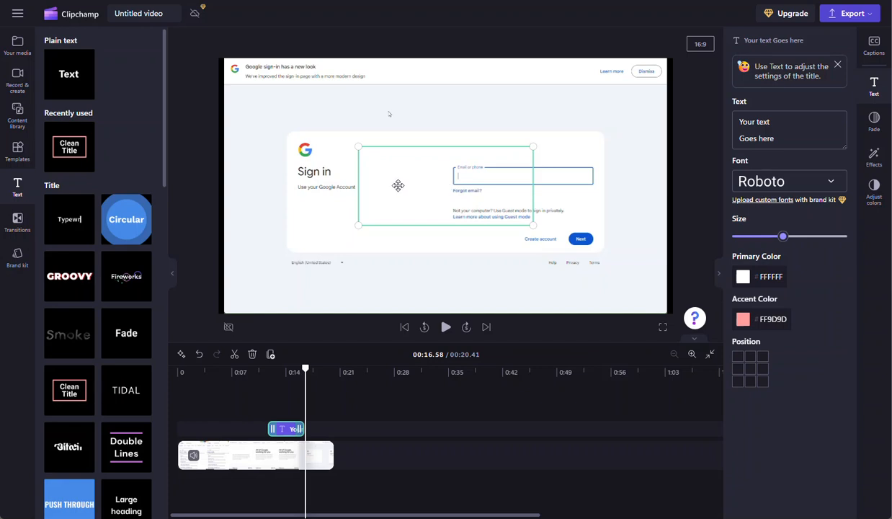
pyautogui.click(744, 278)
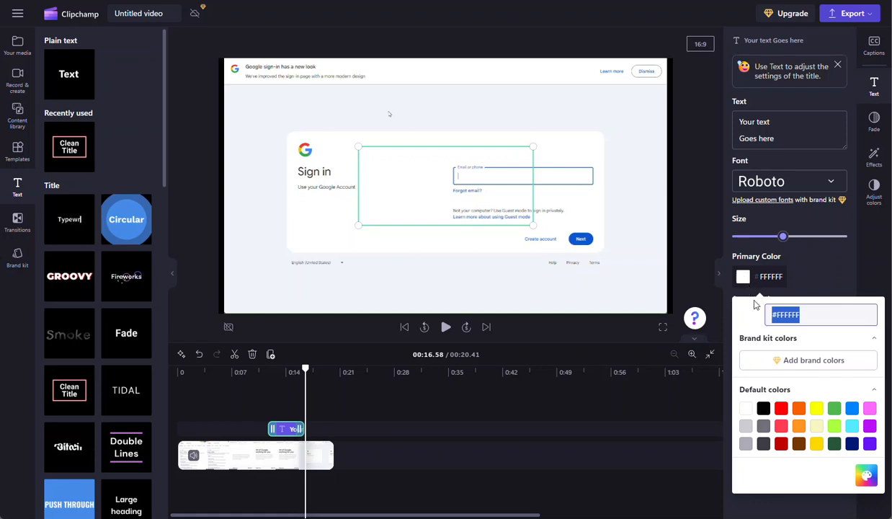
pyautogui.click(782, 412)
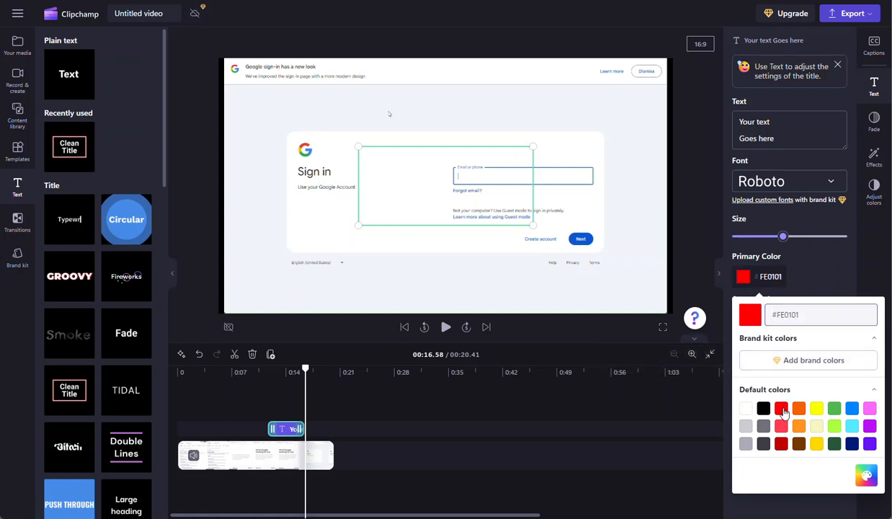
pyautogui.click(818, 285)
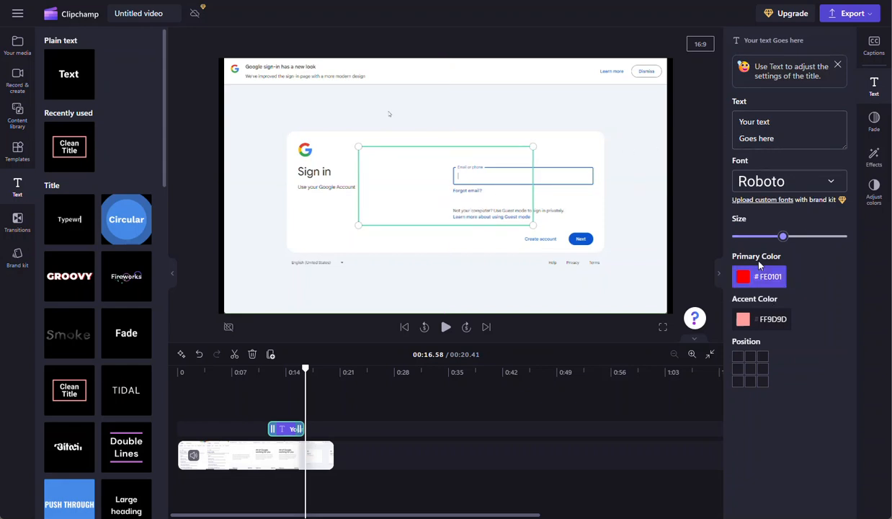
# - Replace the title's placeholder text with "Sample Text"
pyautogui.moveTo(780, 138); pyautogui.dragTo(721, 123)
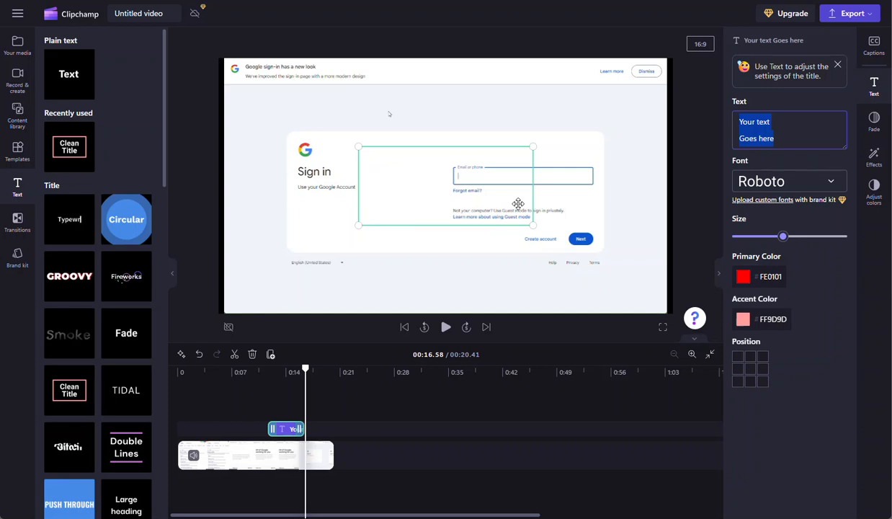
pyautogui.write('Sample ')
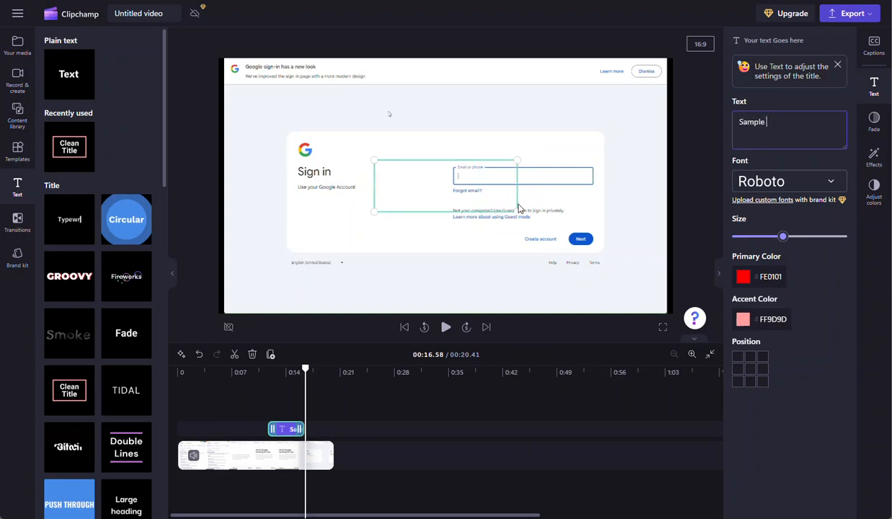
pyautogui.write('Text')
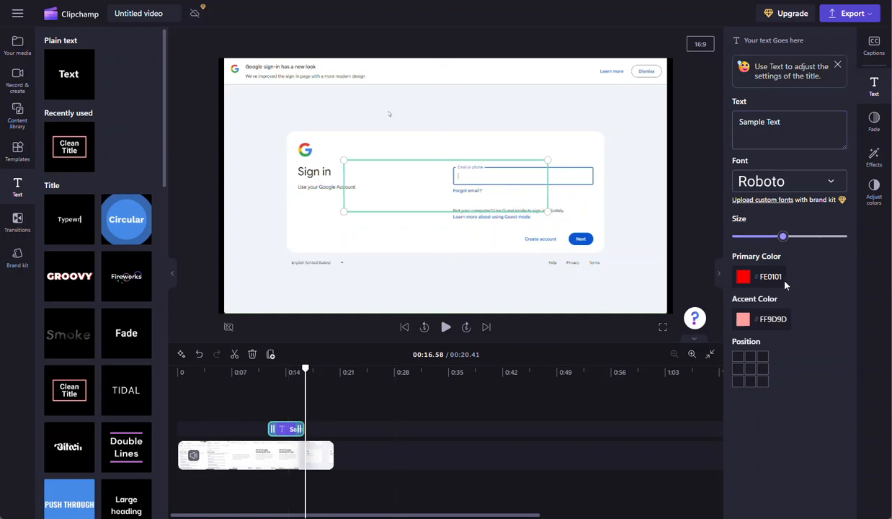
pyautogui.click(686, 243)
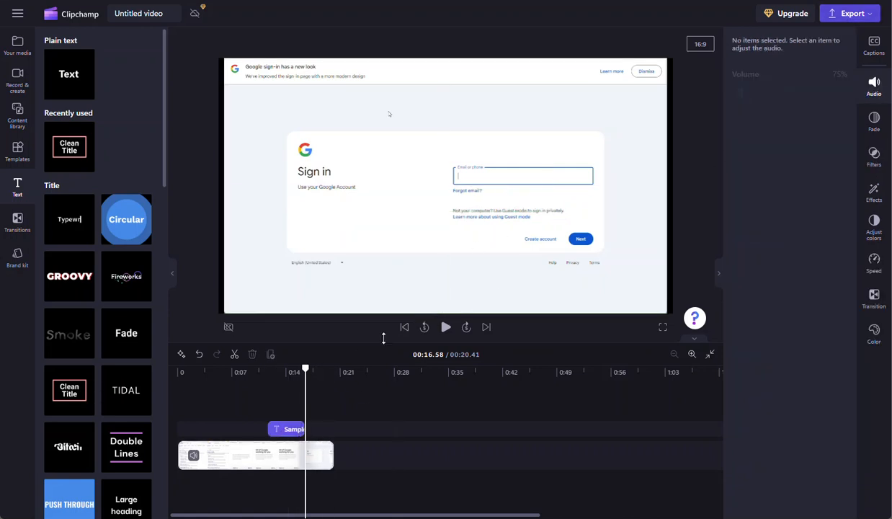
# - Play the video from about 00:10.29 to review the title over the clip
pyautogui.click(256, 372)
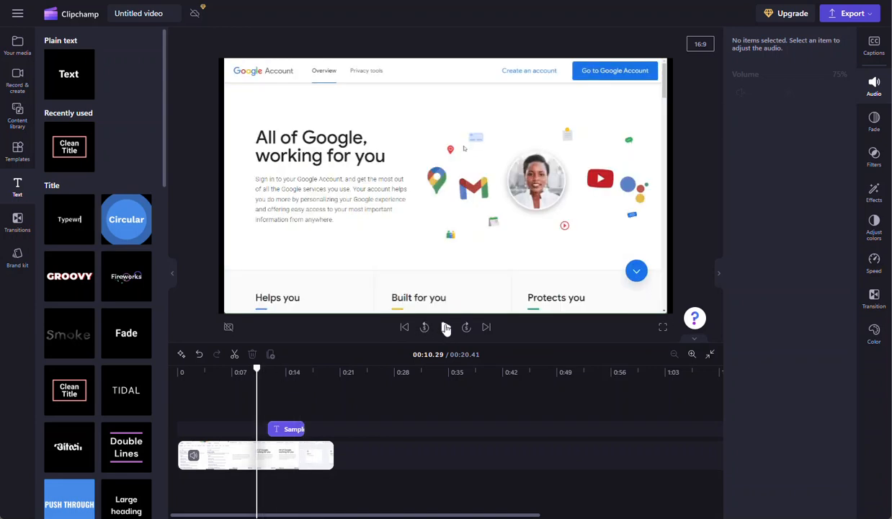
pyautogui.click(446, 327)
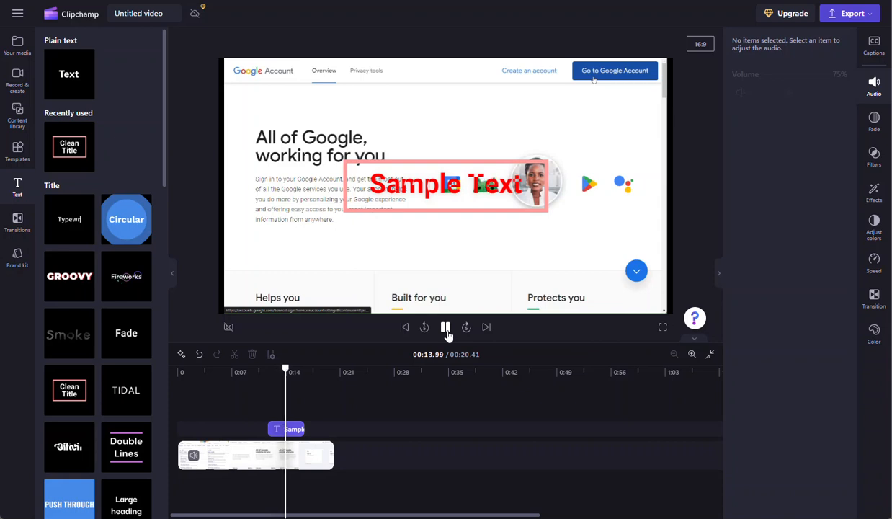
pyautogui.click(446, 329)
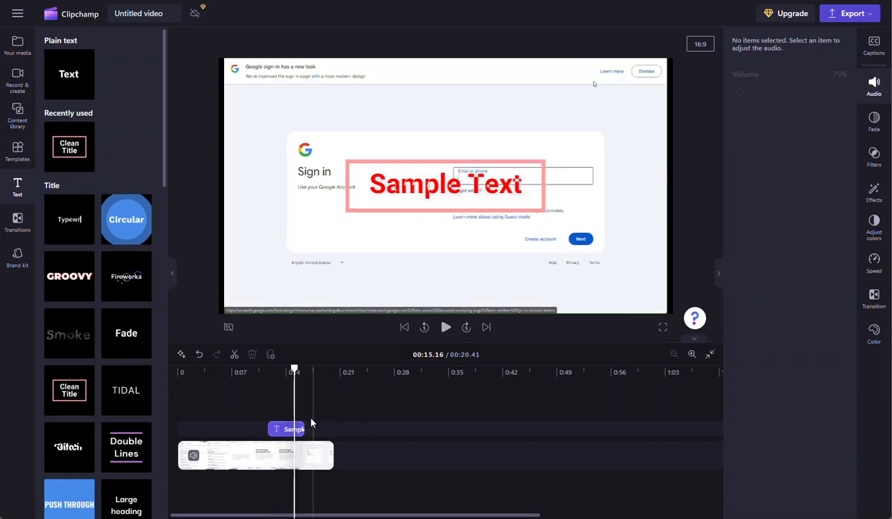
pyautogui.click(286, 430)
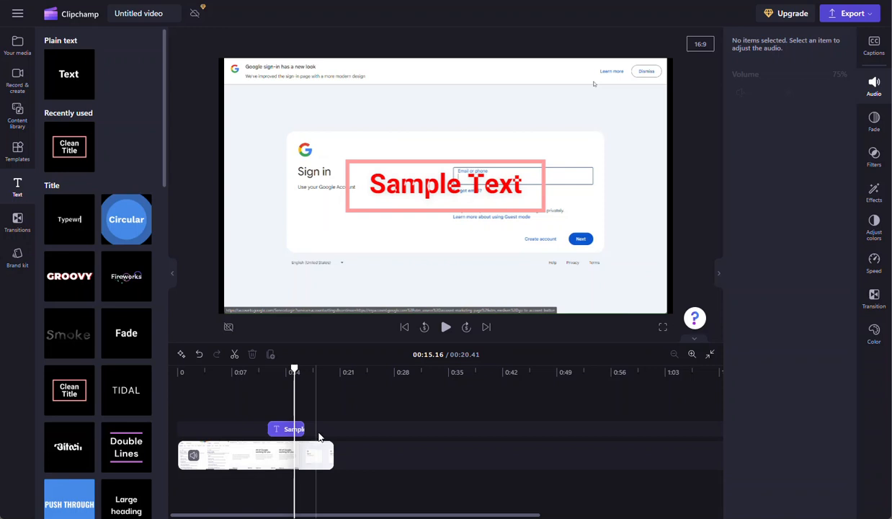
# - Export the video in 1080p and choose Desktop as the OneDrive destination folder
pyautogui.click(862, 18)
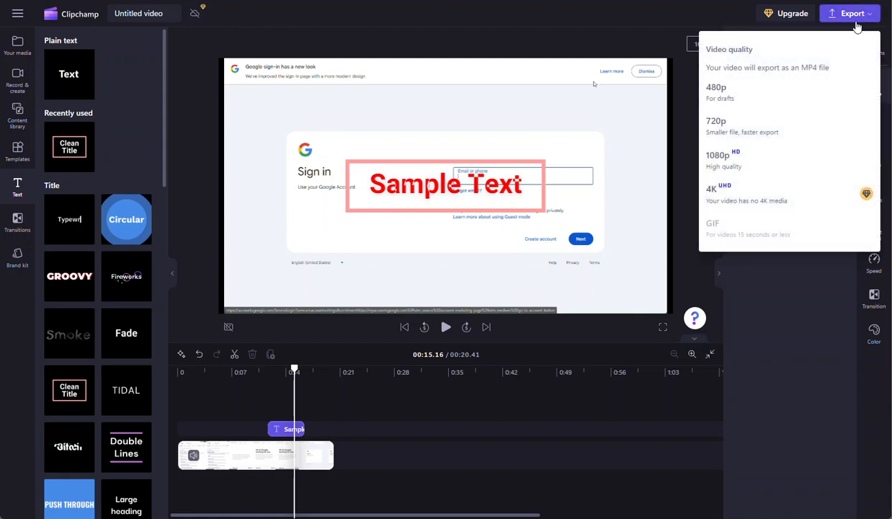
pyautogui.click(749, 160)
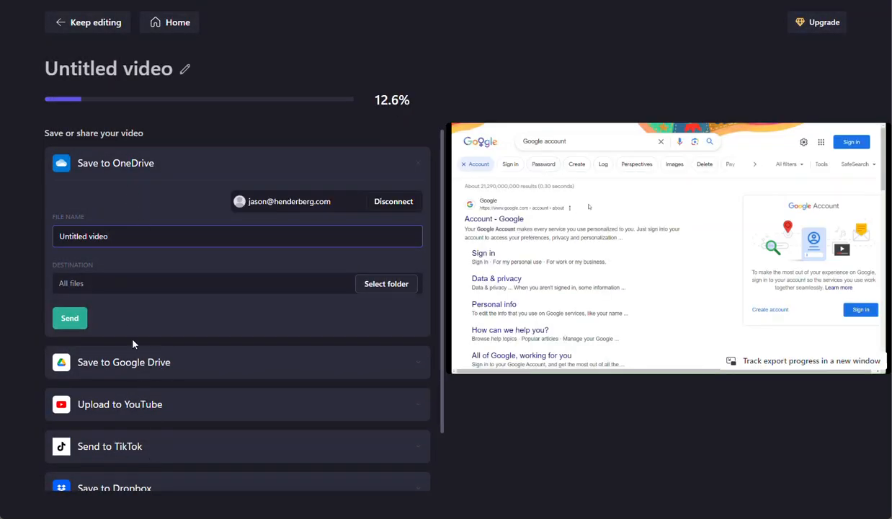
pyautogui.click(387, 288)
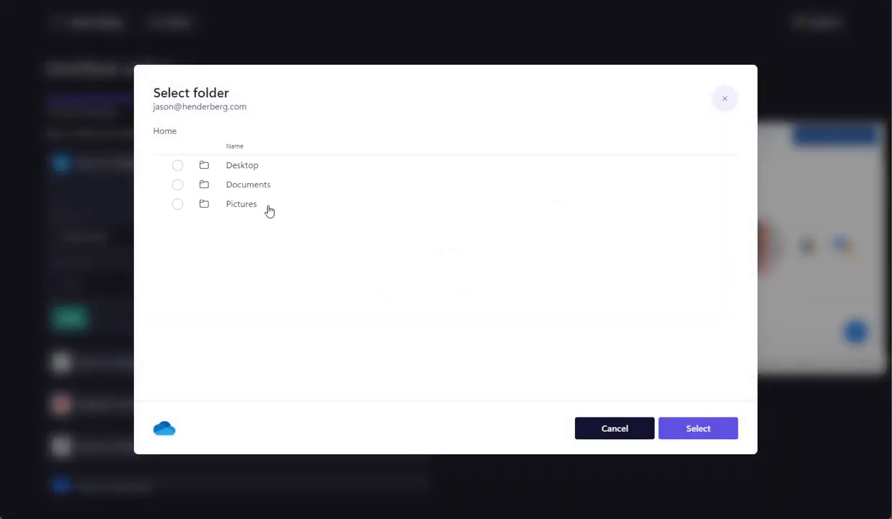
pyautogui.click(178, 166)
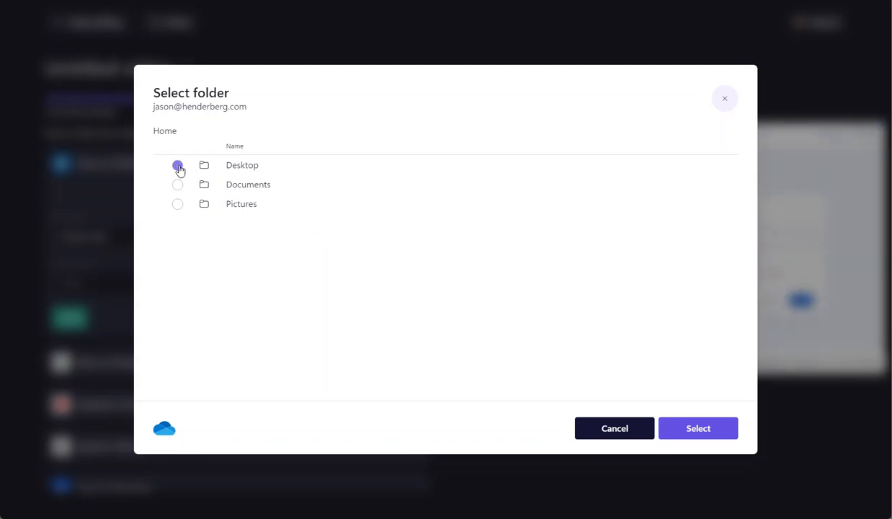
pyautogui.click(688, 429)
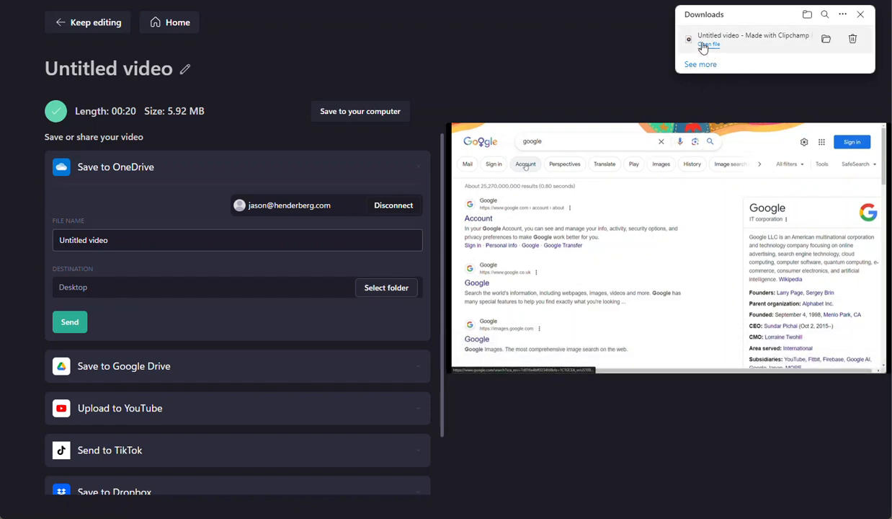
pyautogui.moveTo(766, 44); pyautogui.dragTo(0, 130)
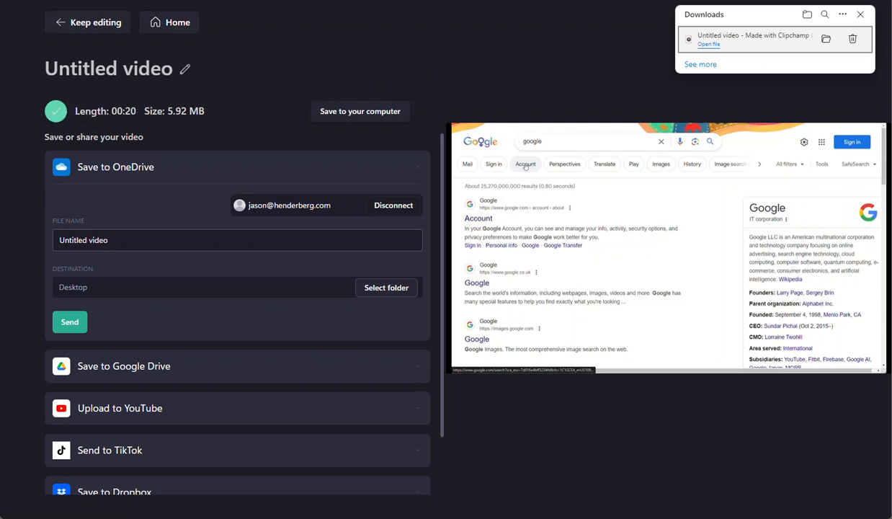